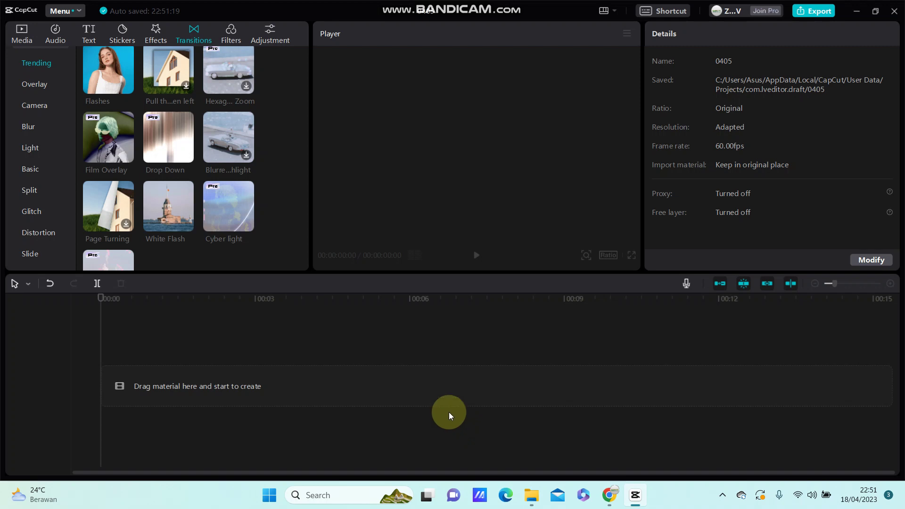
Try adding a transition before any clips exist, which triggers a clips-needed warning.
click(186, 160)
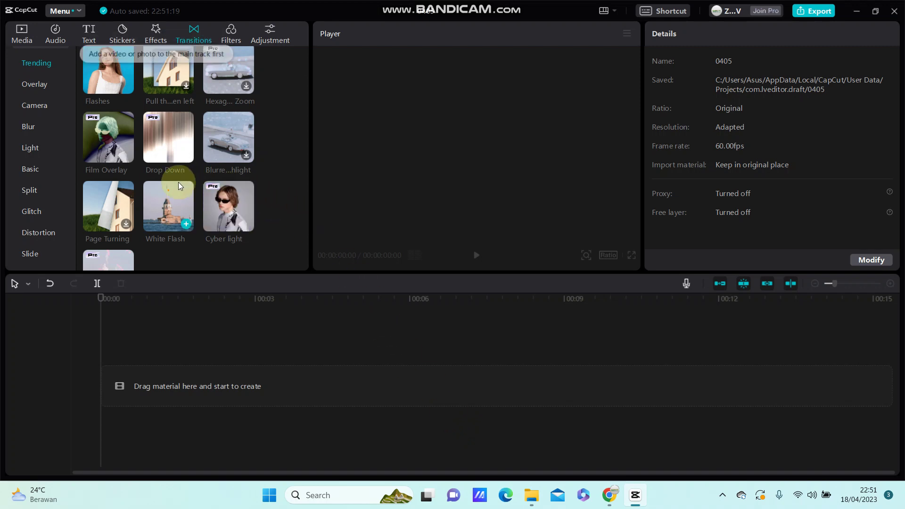
Select the six visible anime images in the Media library and drop them onto the main track.
click(22, 33)
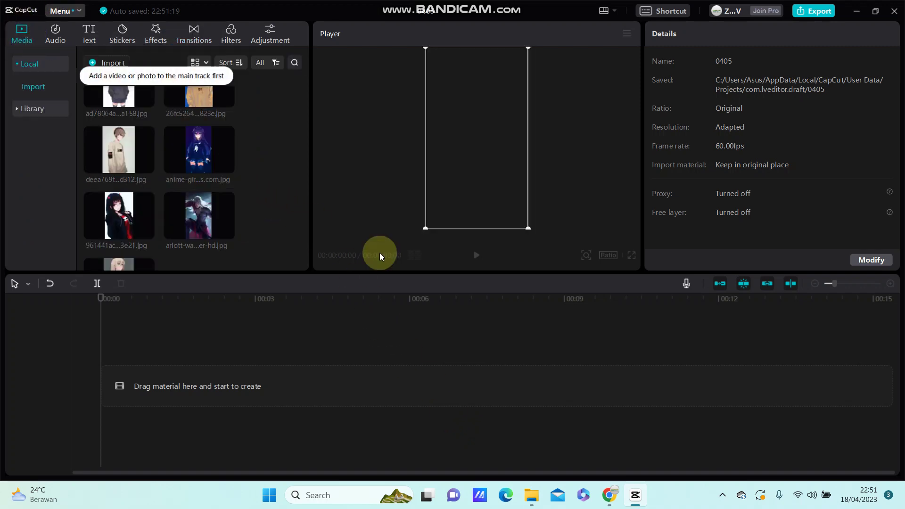
scroll(247, 182, up, 2)
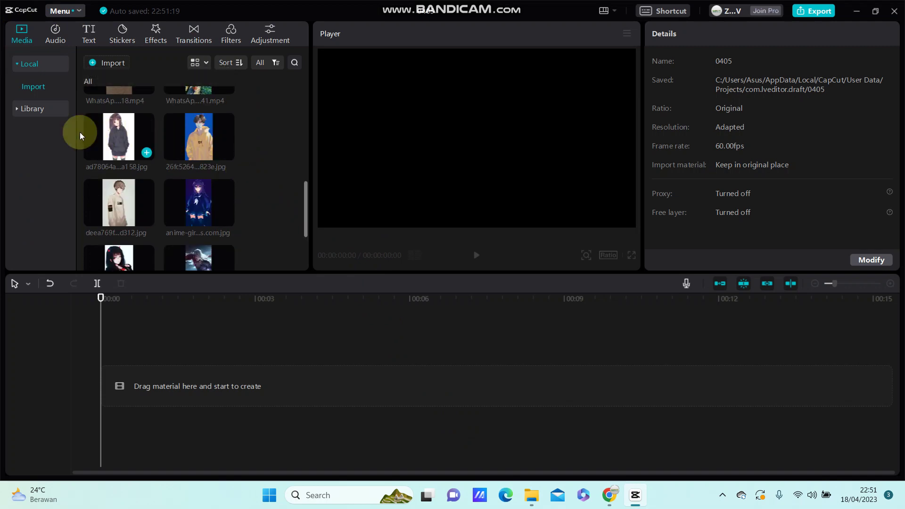
mouse_move(79, 132)
mouse_down()
mouse_move(227, 259)
mouse_move(206, 339)
mouse_up()
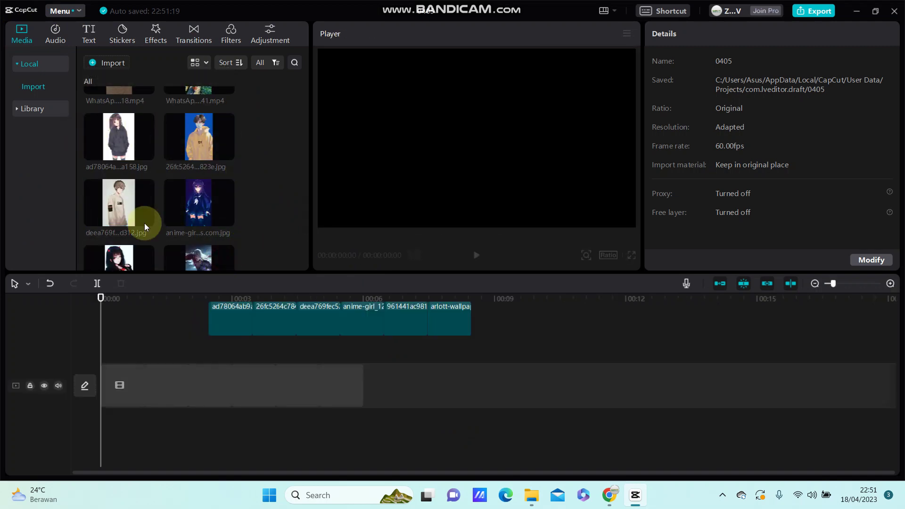
drag(144, 223, 426, 366)
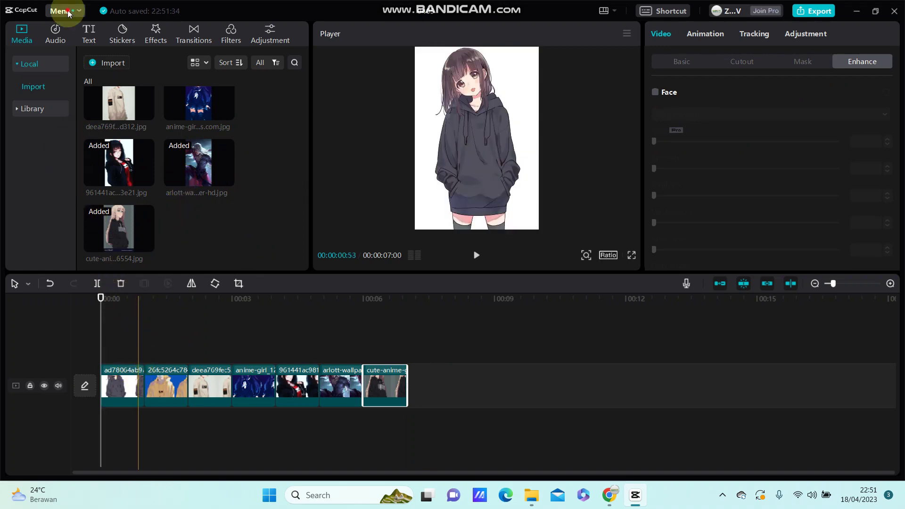
key(Home)
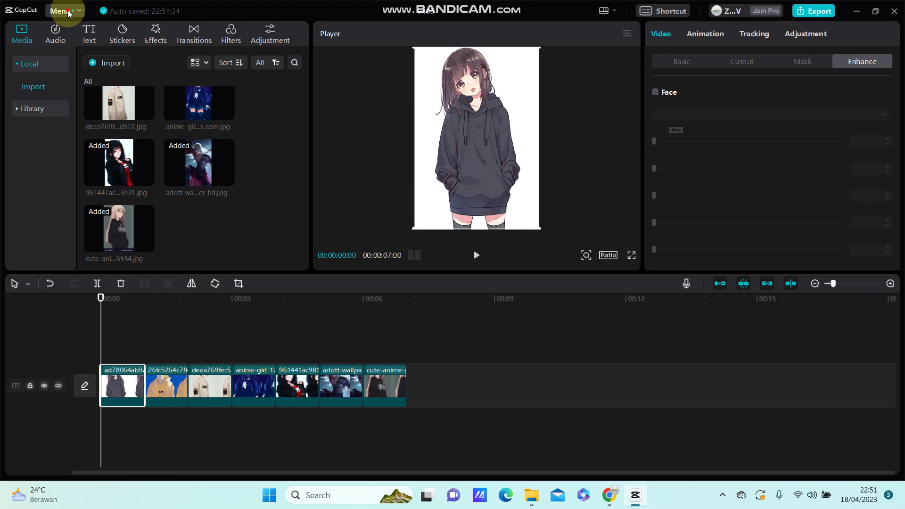
click(69, 13)
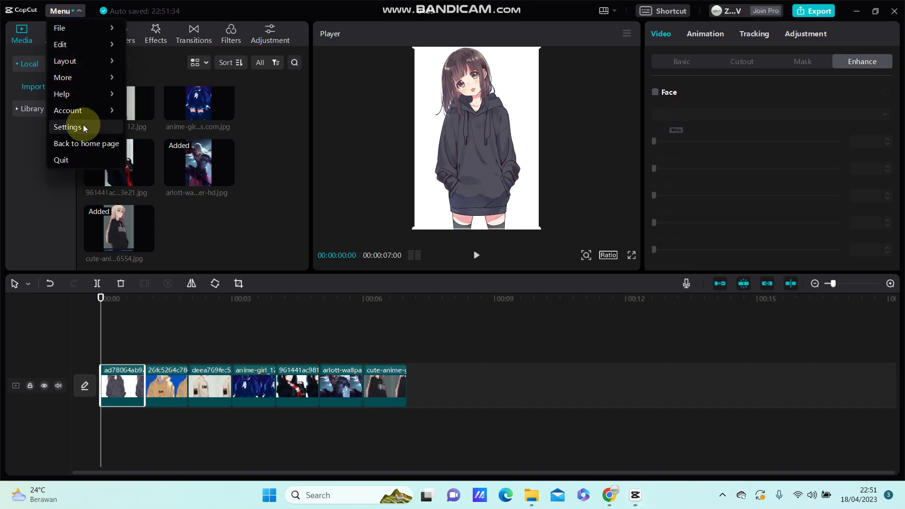
click(68, 127)
click(425, 164)
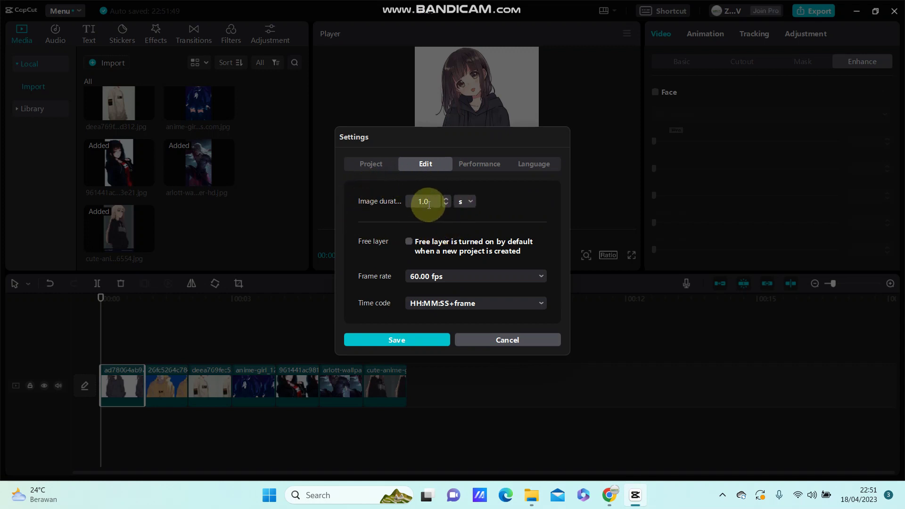
click(488, 340)
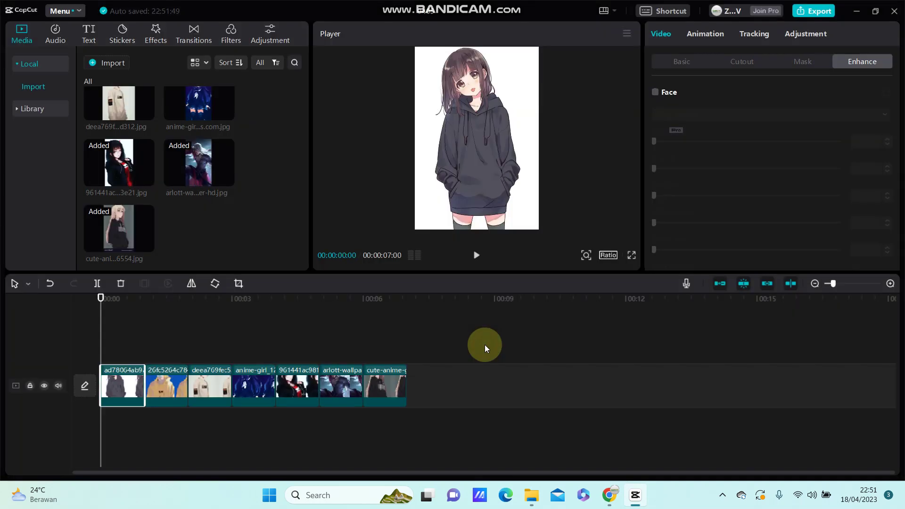
Add the Melting Warp transition between the first two clips from the Transitions gallery.
click(194, 33)
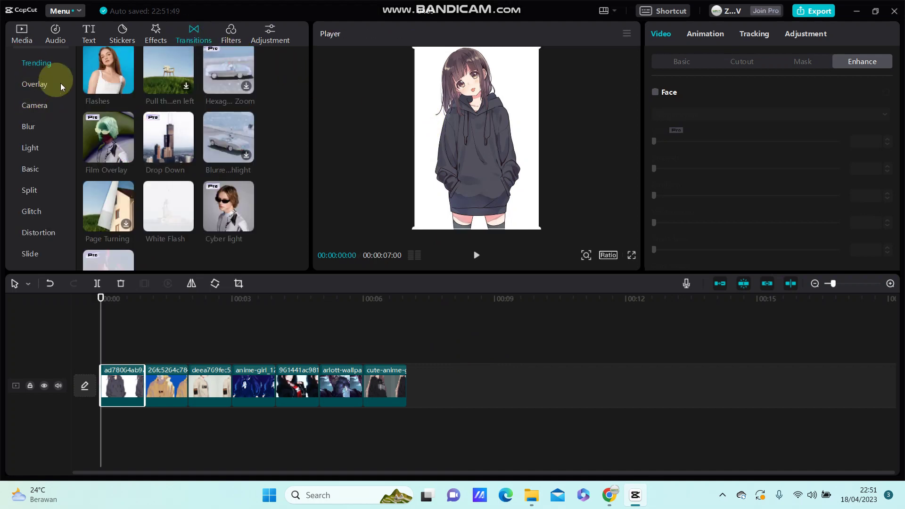
scroll(148, 144, up, 3)
scroll(169, 144, up, 2)
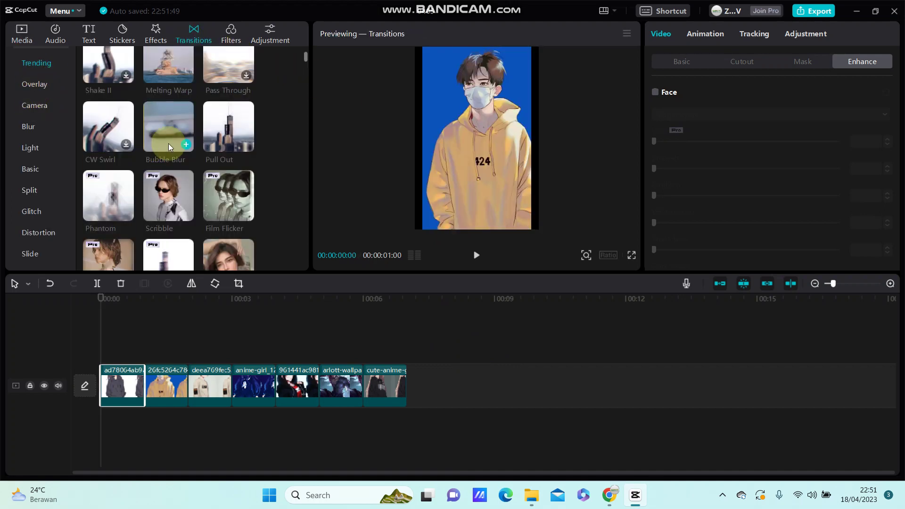
scroll(169, 143, up, 1)
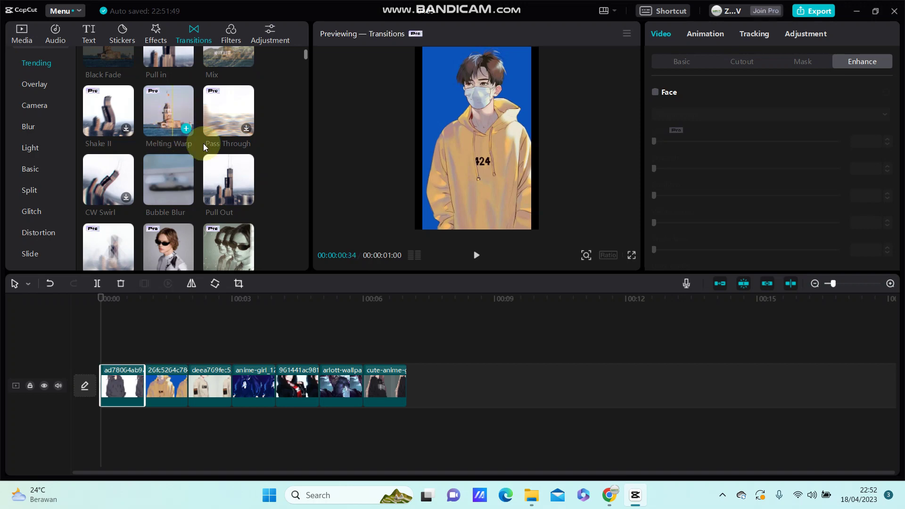
click(186, 130)
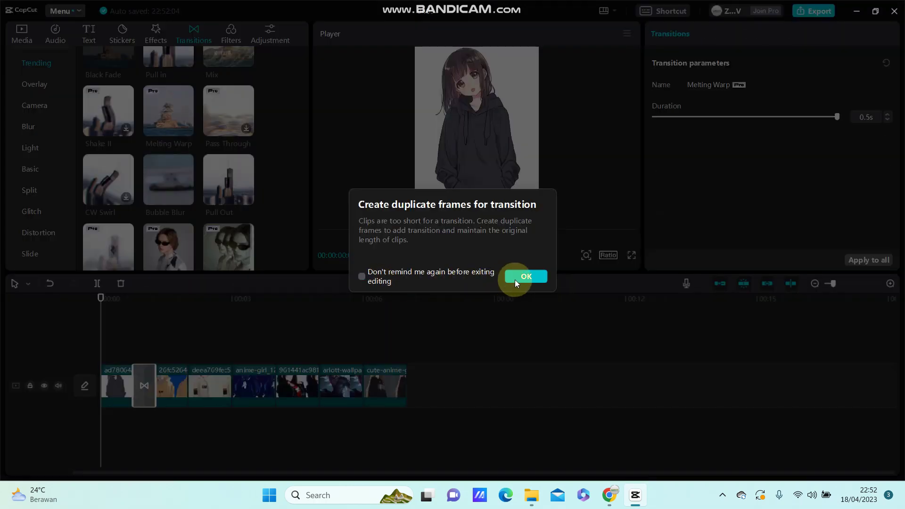
Accept duplicate frames, preview Melting Warp, then apply it to all clip pairs.
click(526, 277)
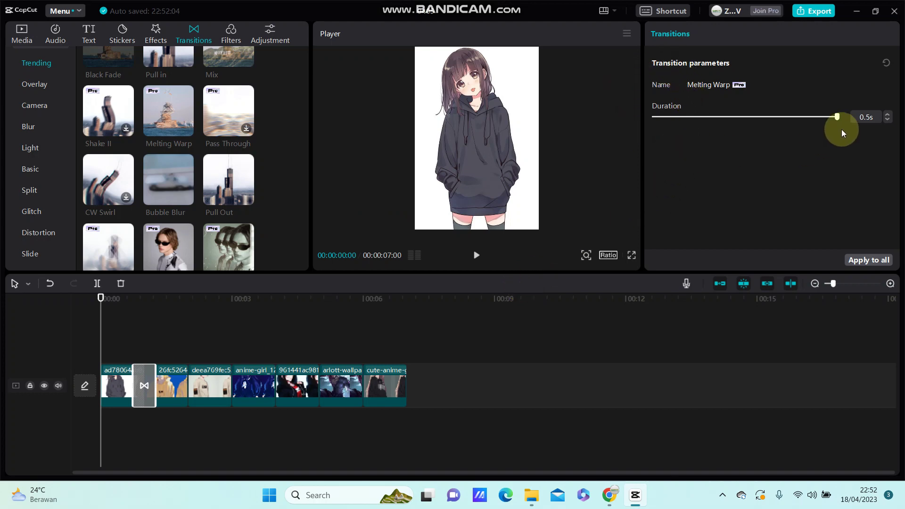
click(170, 129)
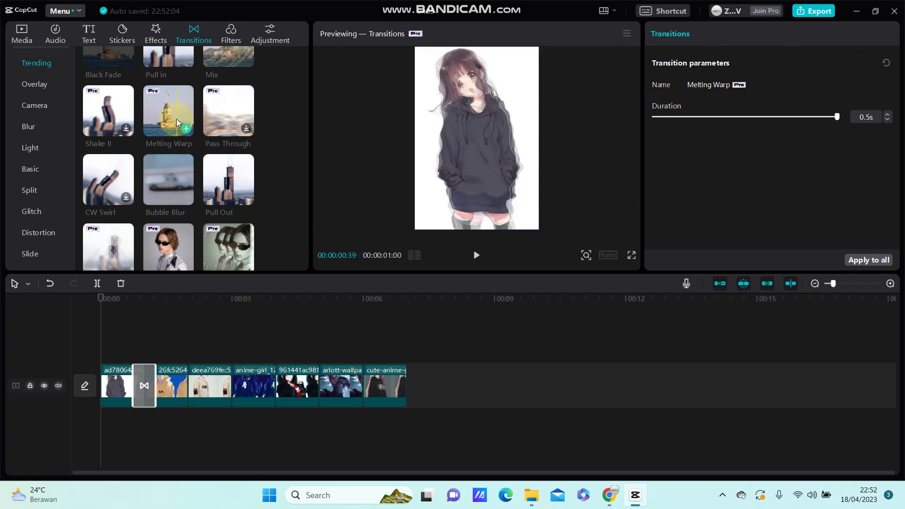
click(133, 327)
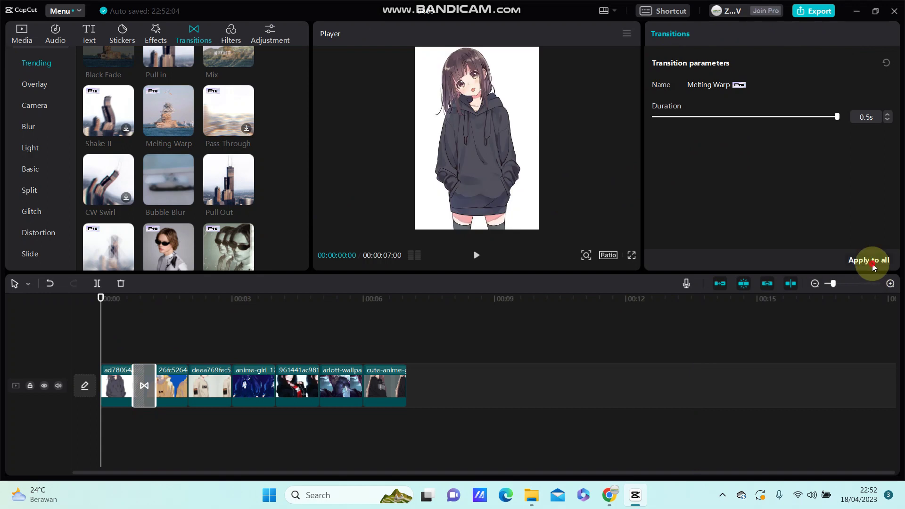
click(475, 255)
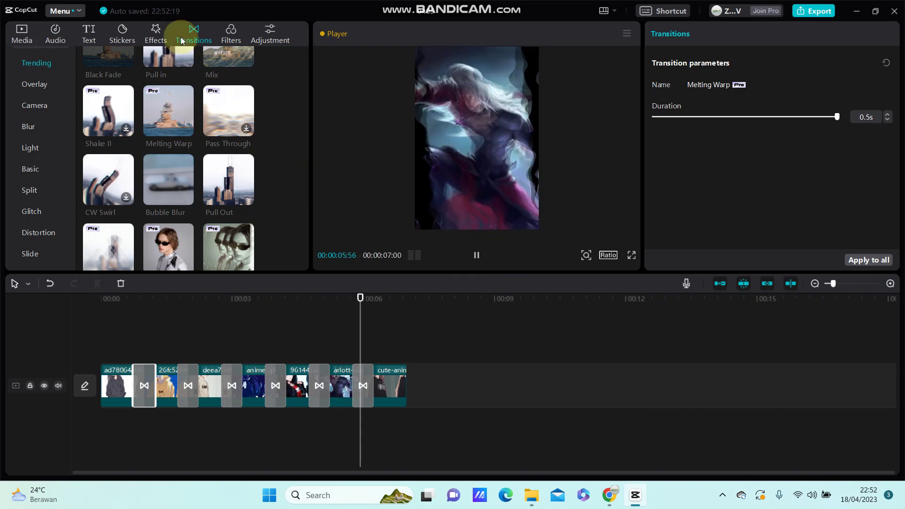
Add the Nightclub Shake effect spanning 00:00 to the video's end, with strength 8.
click(162, 31)
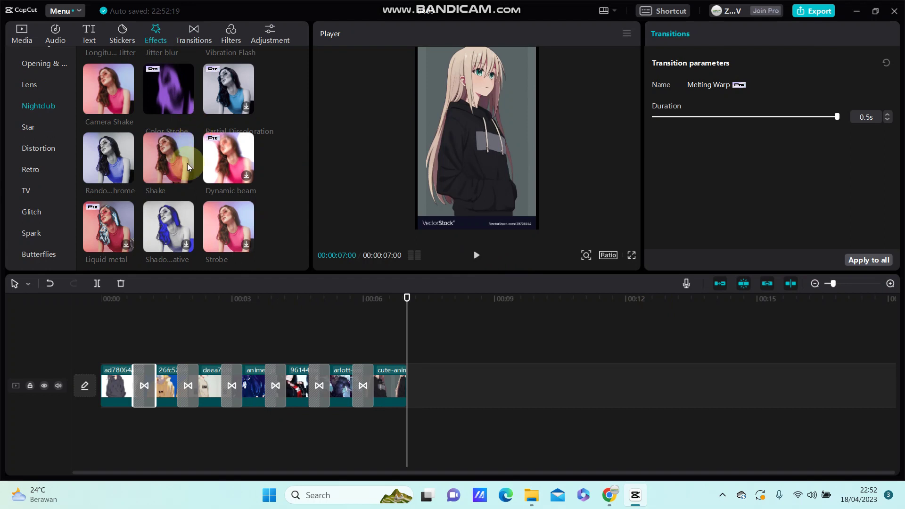
mouse_move(177, 185)
mouse_down()
mouse_move(438, 348)
mouse_move(60, 357)
mouse_up()
click(232, 357)
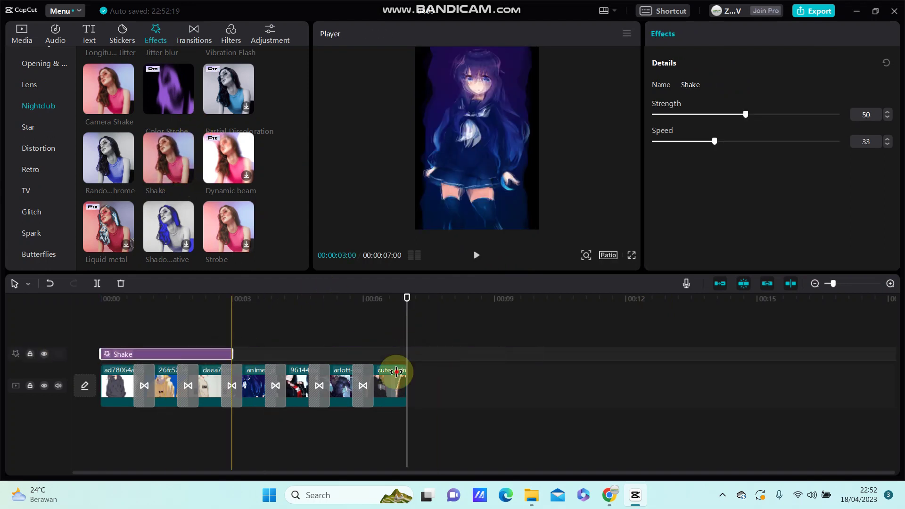
drag(233, 354, 408, 357)
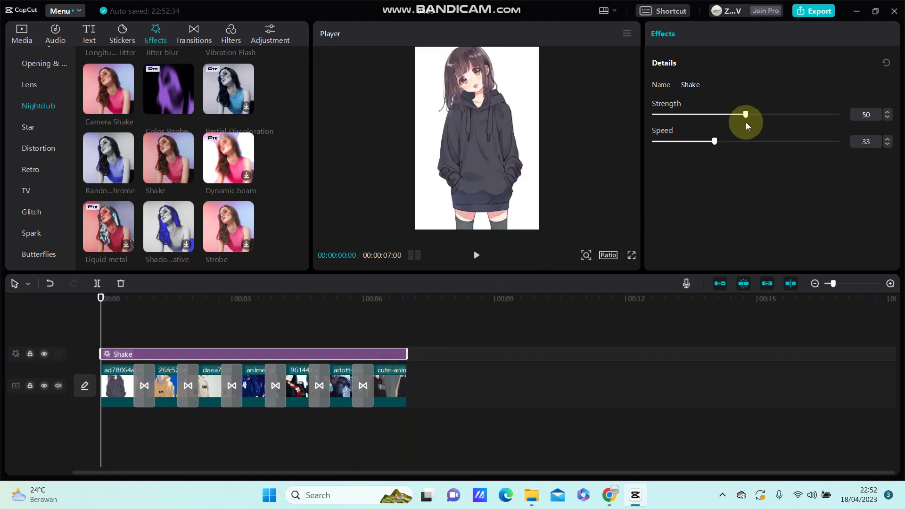
drag(746, 115, 668, 115)
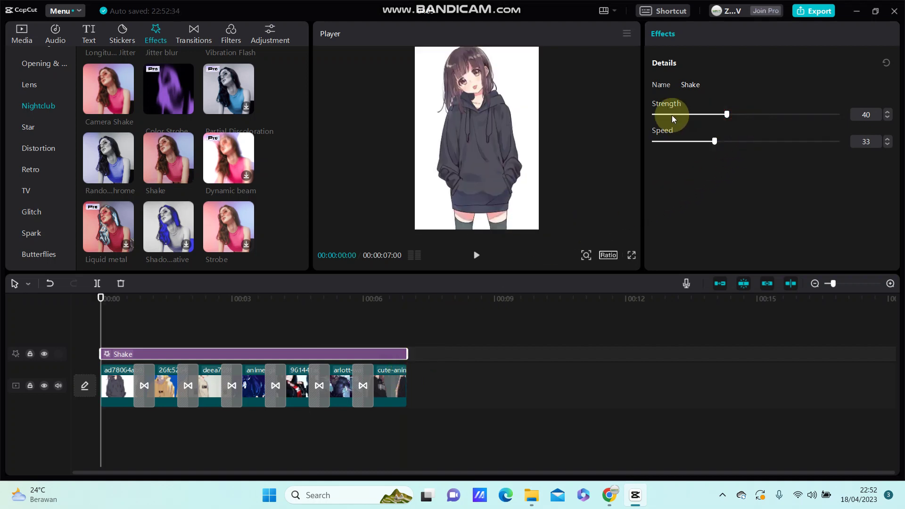
click(473, 257)
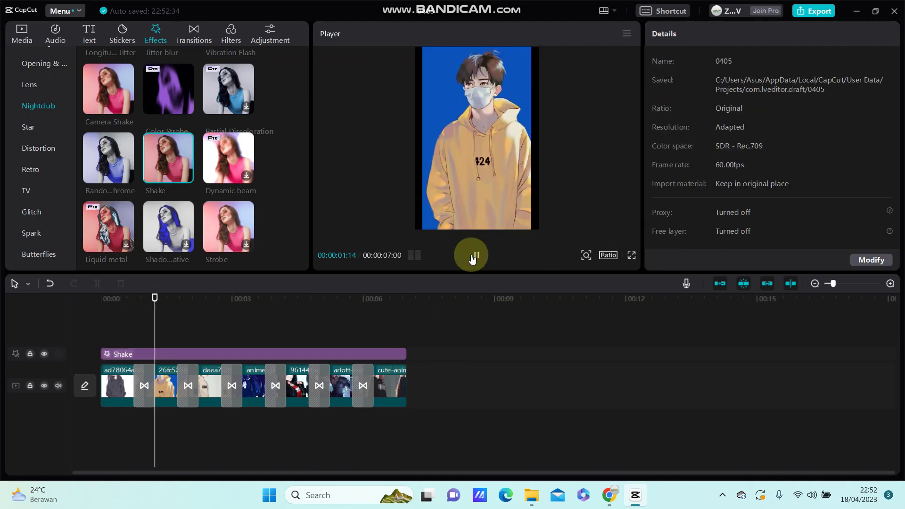